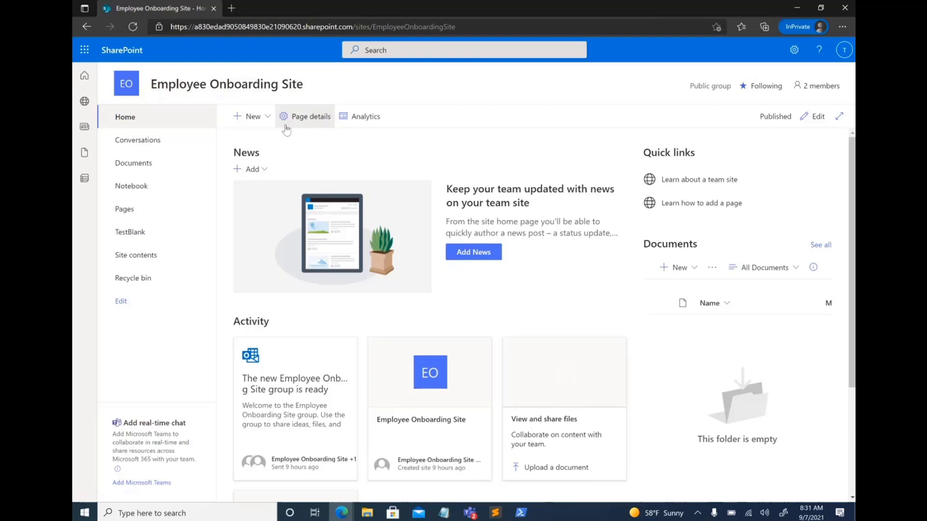
# - Start a new list and view the 'From your organization' templates: Test List One, Training Sessions, Workshop Sessions
pyautogui.click(251, 116)
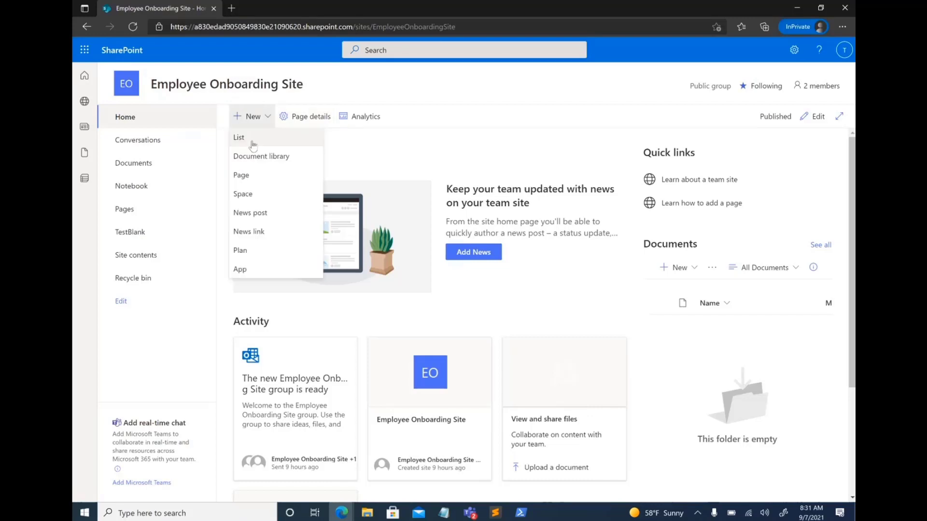
pyautogui.click(252, 141)
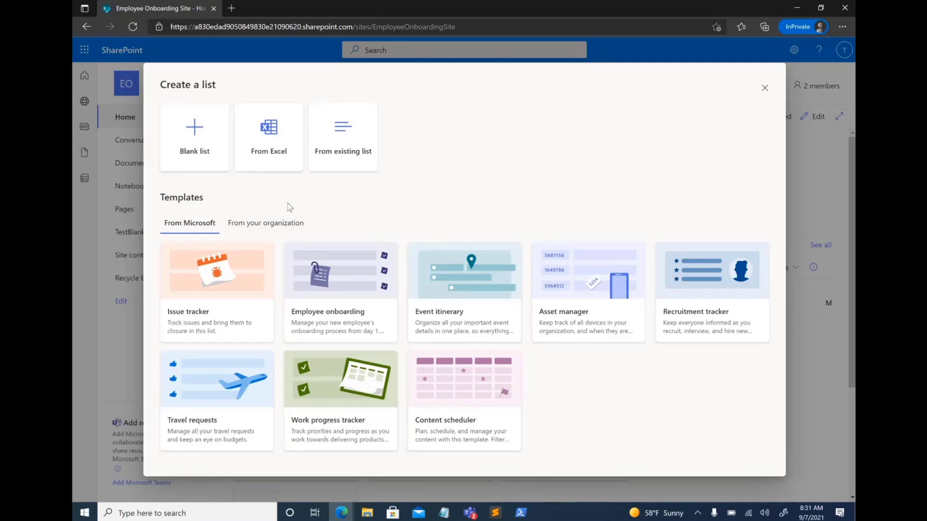
pyautogui.click(275, 228)
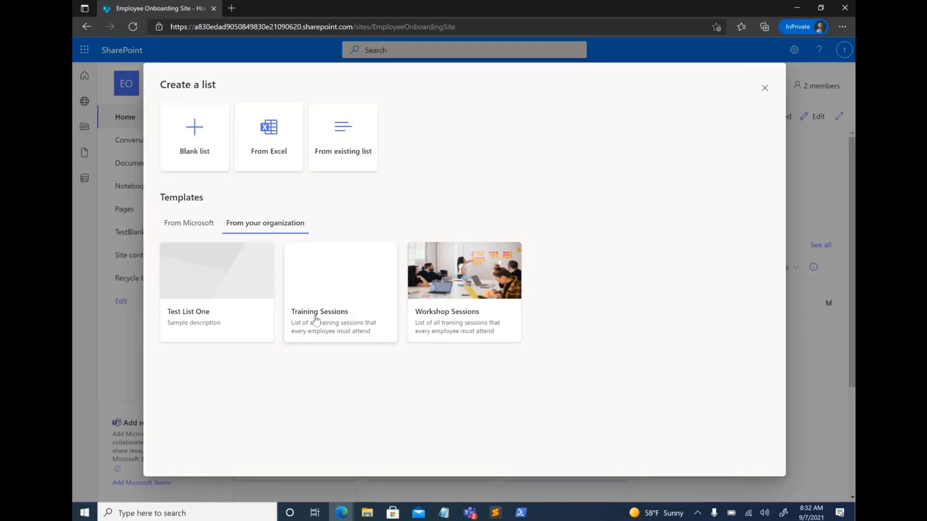
pyautogui.click(202, 228)
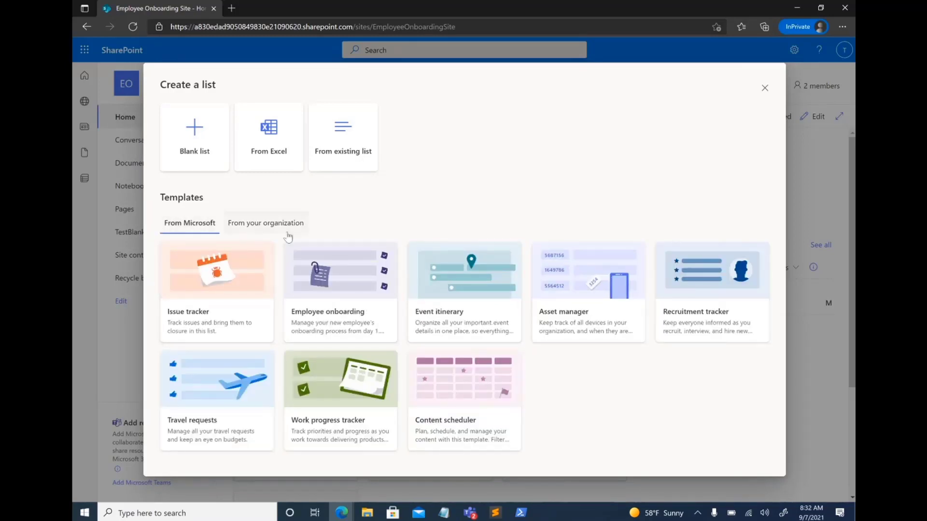
pyautogui.click(286, 231)
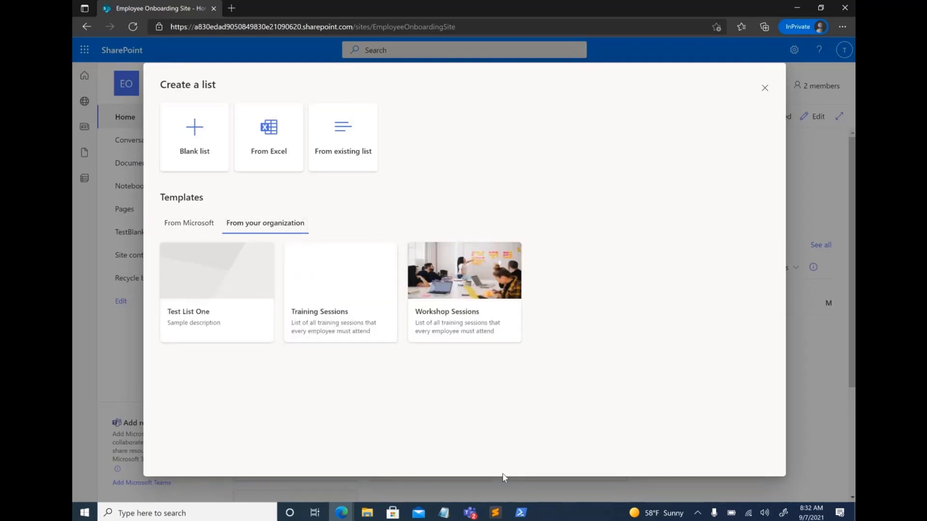
pyautogui.moveTo(520, 515)
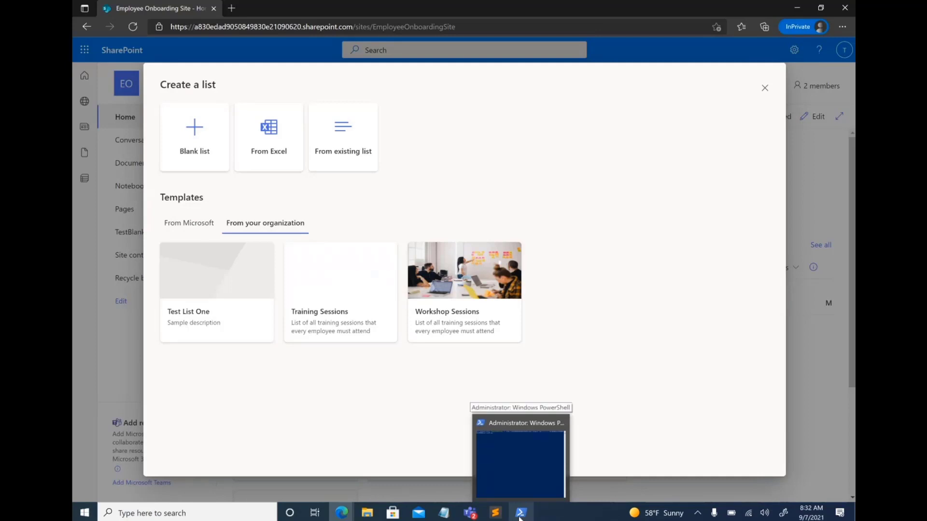
# - Run Connect-SPOService with the admin password, clear the screen, and recall the Get-SPOSiteScriptFromList command
pyautogui.click(519, 516)
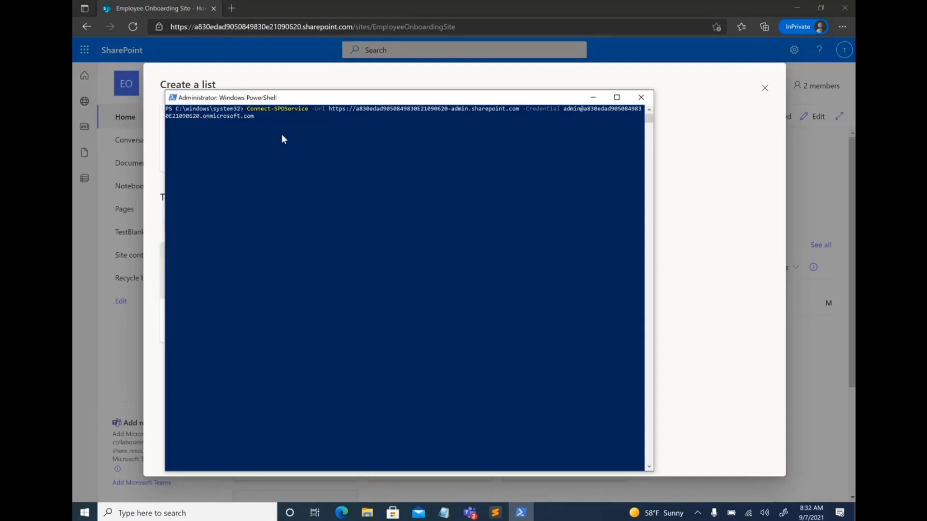
pyautogui.press('Return')
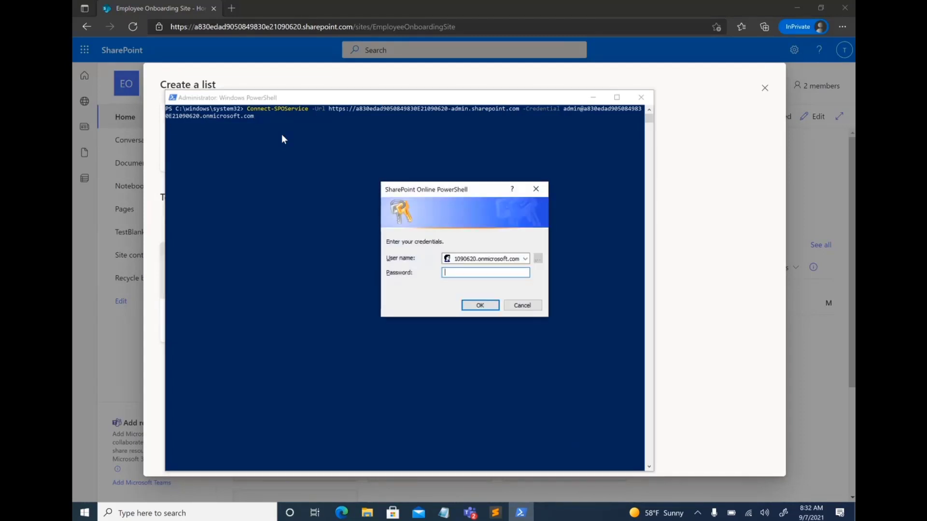
pyautogui.write('•••••••••')
pyautogui.press('Return')
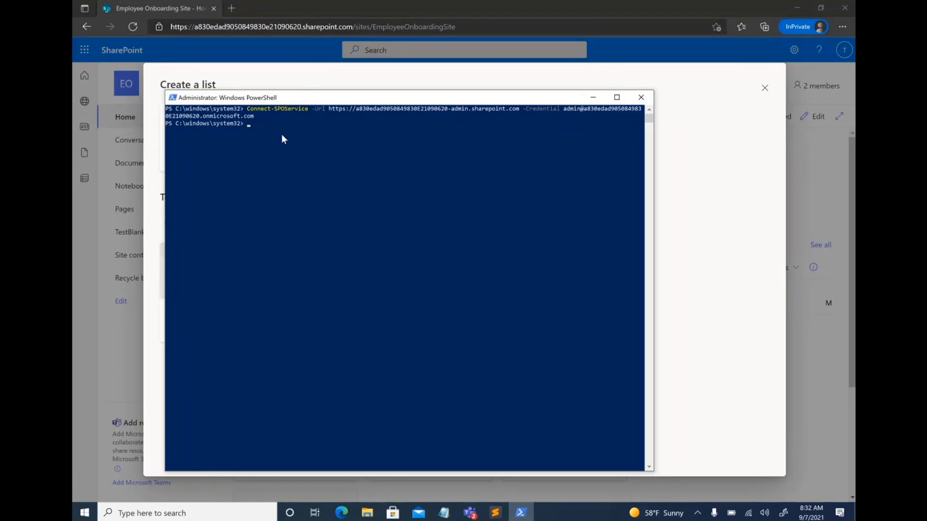
pyautogui.write('cls')
pyautogui.press('Up')
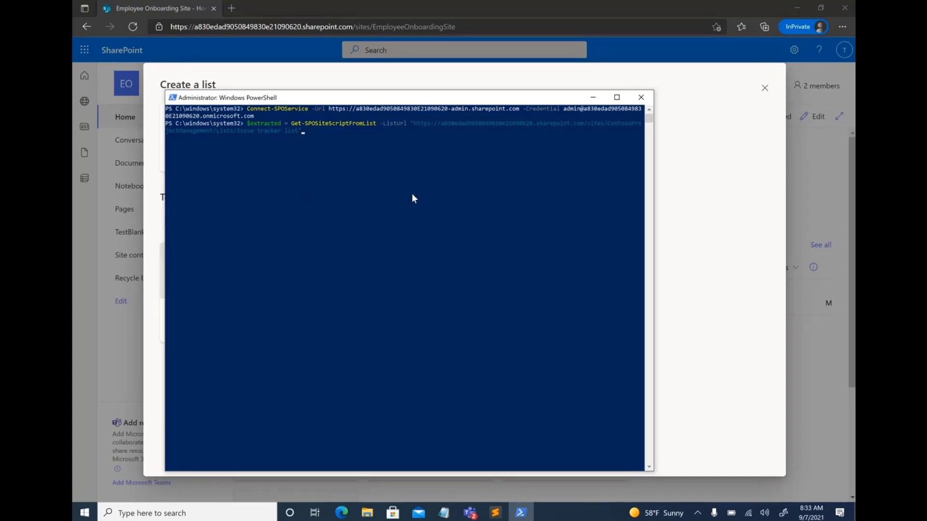
# - Scroll through customer-contact-list.json in Sublime Text, then return to the PowerShell console
pyautogui.click(496, 513)
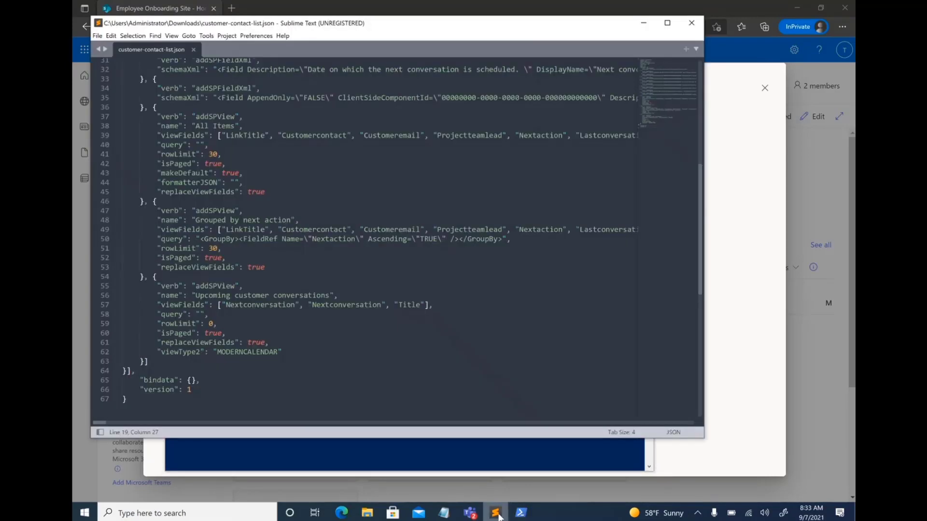
pyautogui.scroll(10, 432, 363)
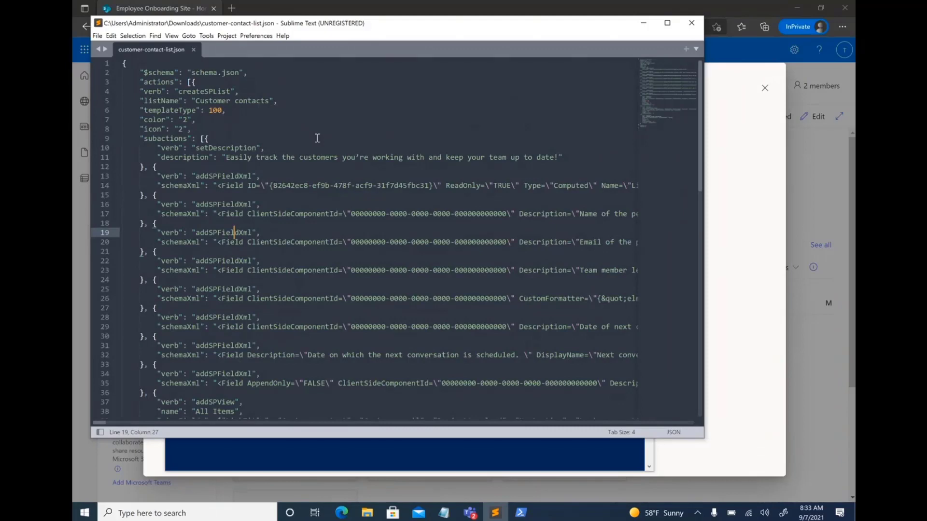
pyautogui.scroll(-1, 317, 138)
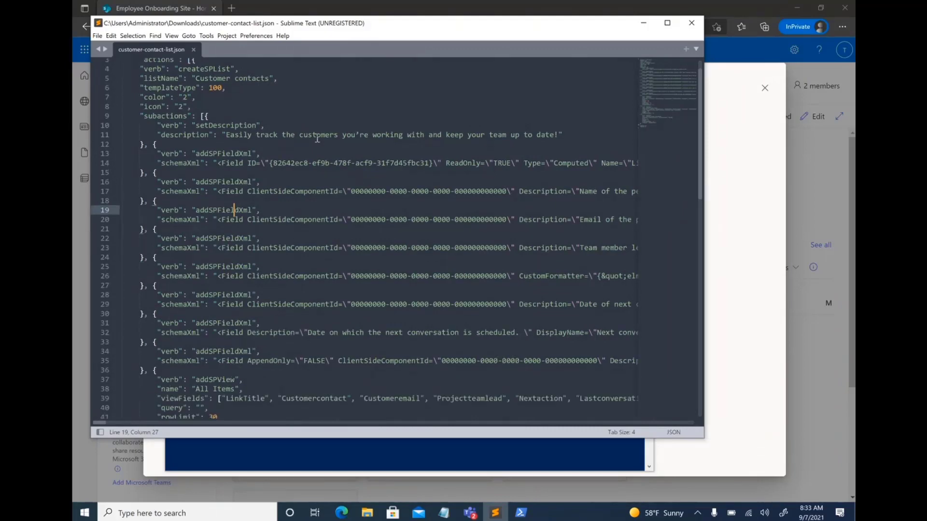
pyautogui.scroll(-9, 318, 138)
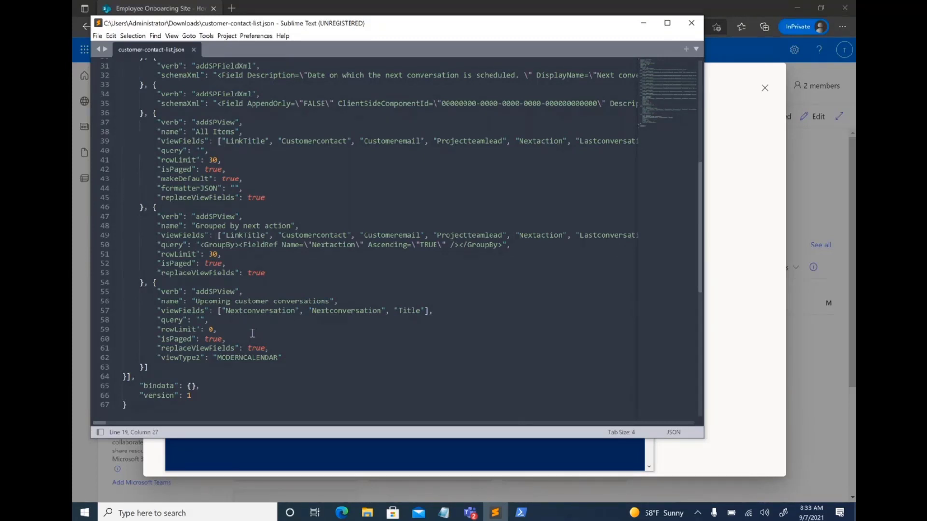
pyautogui.scroll(10, 252, 333)
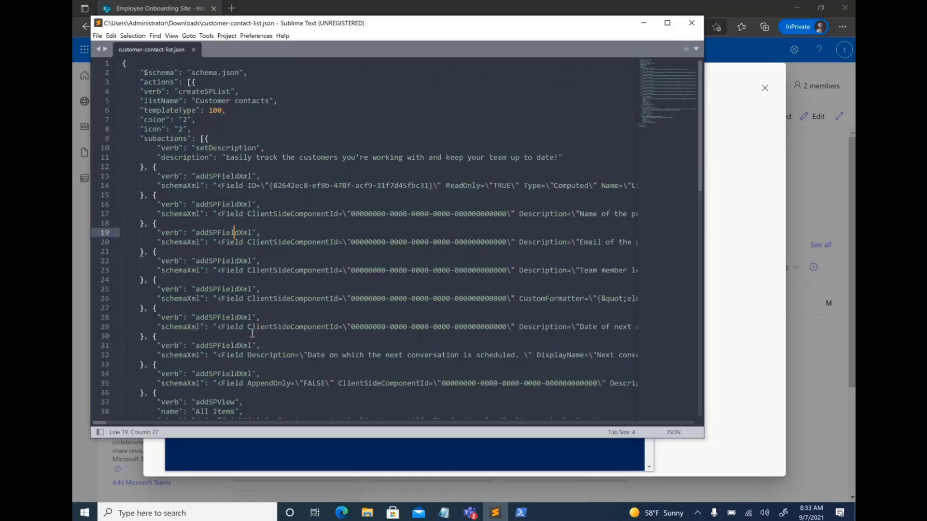
pyautogui.click(239, 457)
pyautogui.hotkey('ctrl', 'v')
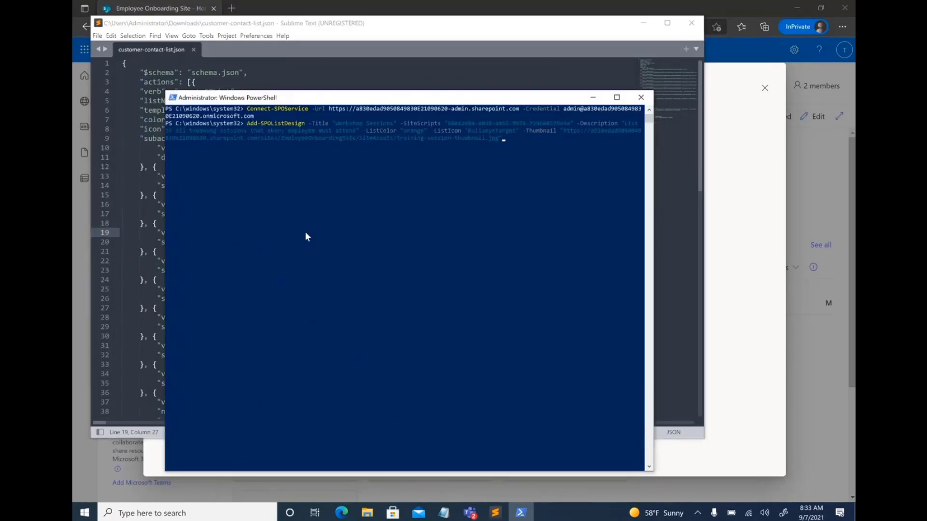
# - Rerun Add-SPOSiteScript on the JSON file with the title 'customer contacts site script 2'
pyautogui.press('Up')
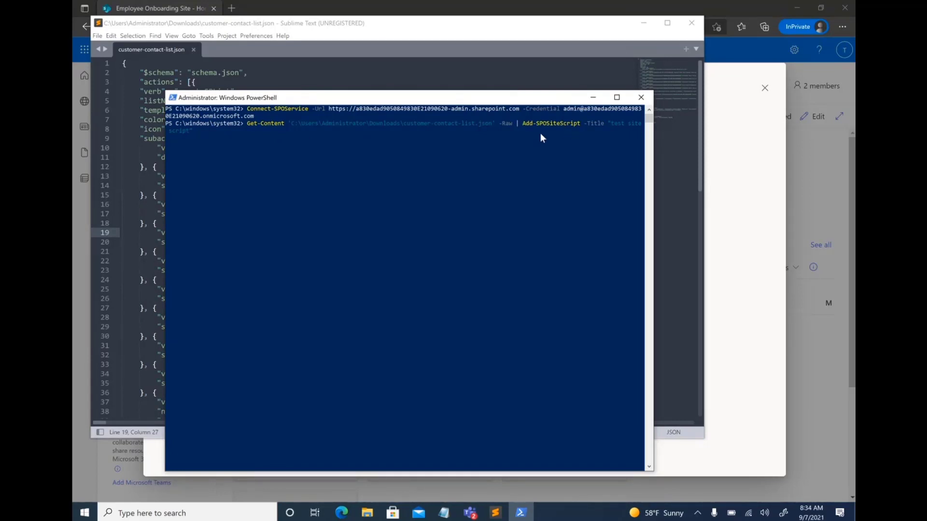
pyautogui.press('BackSpace')
pyautogui.press('BackSpace')
pyautogui.press('BackSpace')
pyautogui.press('BackSpace')
pyautogui.press('BackSpace')
pyautogui.press('BackSpace')
pyautogui.press('BackSpace')
pyautogui.press('BackSpace')
pyautogui.press('BackSpace')
pyautogui.press('BackSpace')
pyautogui.press('BackSpace')
pyautogui.press('BackSpace')
pyautogui.press('BackSpace')
pyautogui.press('BackSpace')
pyautogui.press('BackSpace')
pyautogui.press('BackSpace')
pyautogui.write('customer contacts site script')
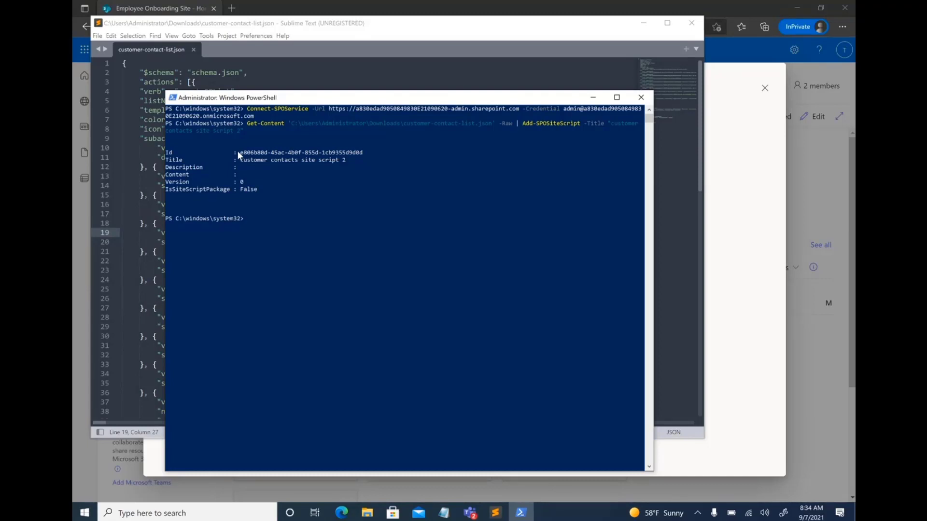
# - Copy the new site script's Id and recall the Workshop Sessions Add-SPOListDesign command
pyautogui.moveTo(240, 152); pyautogui.dragTo(341, 155)
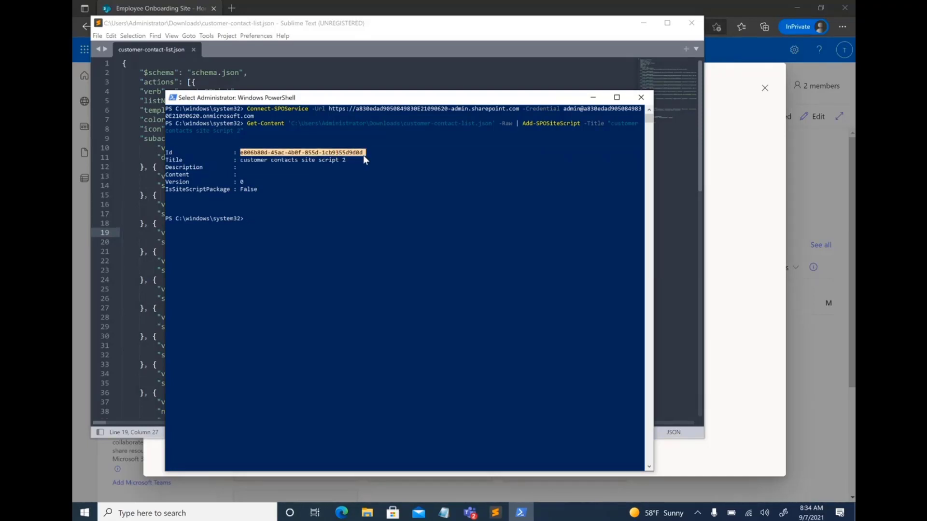
pyautogui.rightClick(362, 155)
pyautogui.press('Up')
pyautogui.press('Up')
pyautogui.press('Escape')
pyautogui.write('cls')
pyautogui.press('Escape')
pyautogui.rightClick(285, 221)
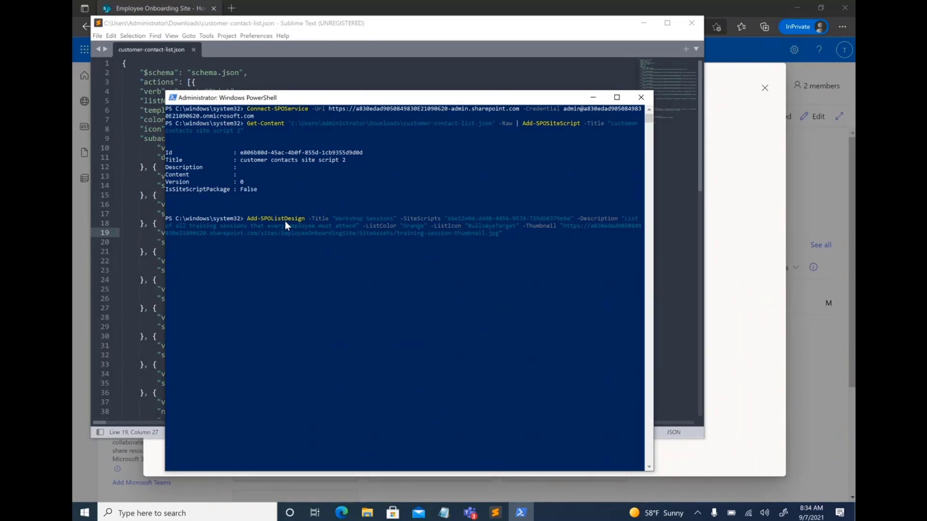
# - Change the list design title to 'Customer contacts' and paste in the new site script Id
pyautogui.press('BackSpace')
pyautogui.press('BackSpace')
pyautogui.press('BackSpace')
pyautogui.press('BackSpace')
pyautogui.press('BackSpace')
pyautogui.press('BackSpace')
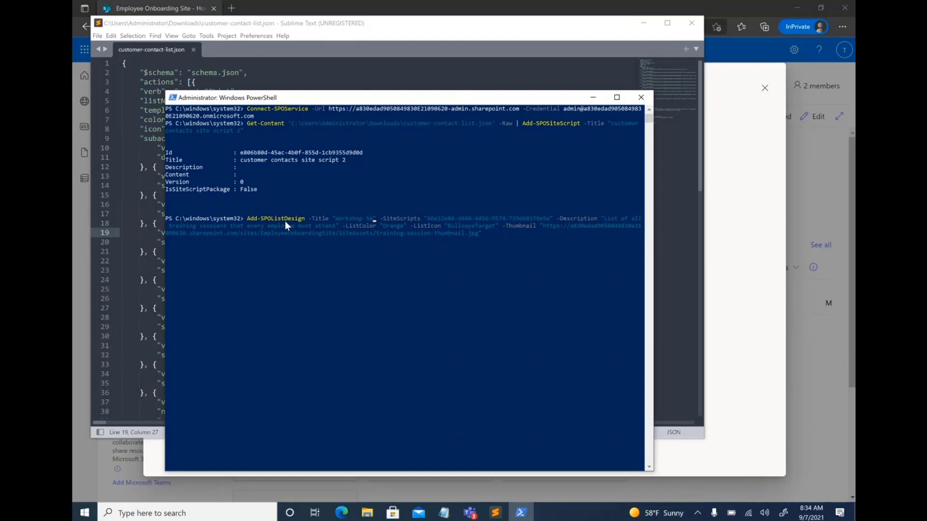
pyautogui.press('BackSpace')
pyautogui.press('BackSpace')
pyautogui.press('BackSpace')
pyautogui.press('BackSpace')
pyautogui.press('BackSpace')
pyautogui.press('BackSpace')
pyautogui.press('BackSpace')
pyautogui.press('BackSpace')
pyautogui.press('BackSpace')
pyautogui.press('BackSpace')
pyautogui.press('BackSpace')
pyautogui.write('Customer ')
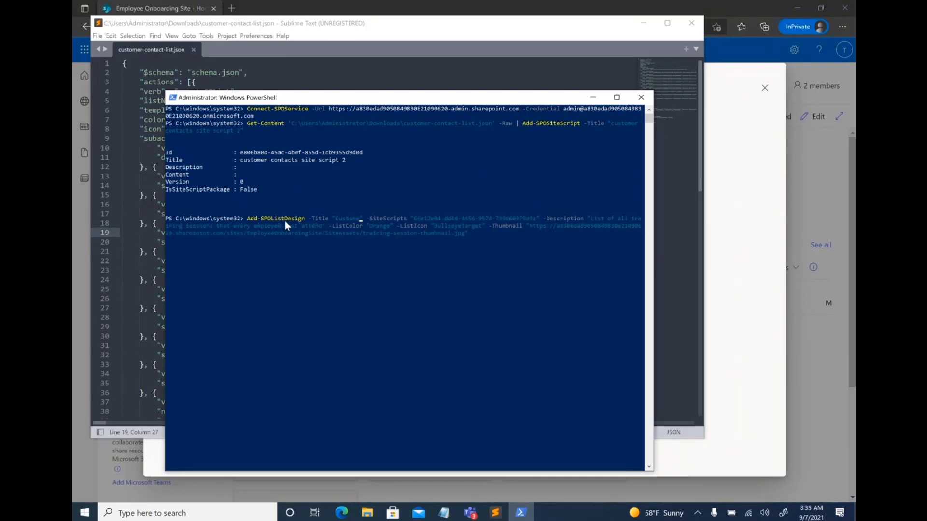
pyautogui.write('contacts')
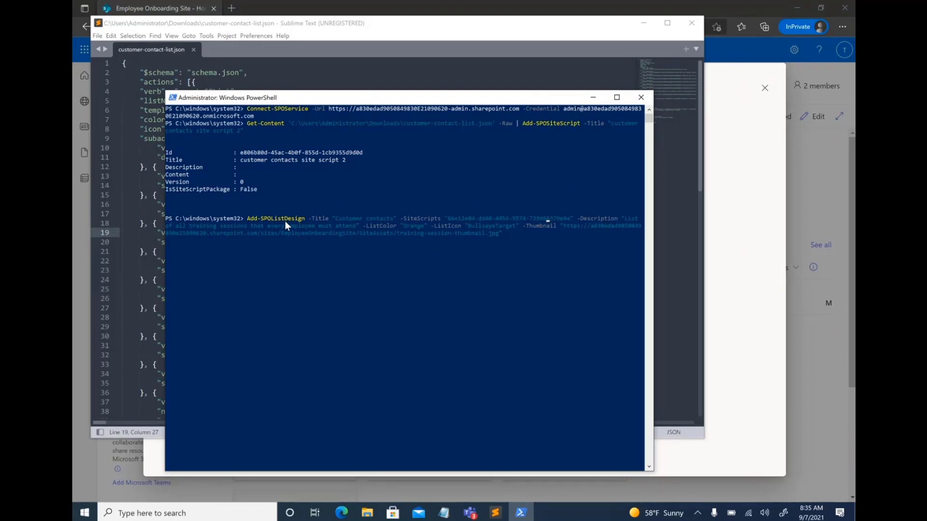
pyautogui.press('BackSpace')
pyautogui.press('BackSpace')
pyautogui.press('BackSpace')
pyautogui.press('BackSpace')
pyautogui.press('BackSpace')
pyautogui.press('BackSpace')
pyautogui.press('BackSpace')
pyautogui.press('BackSpace')
pyautogui.press('BackSpace')
pyautogui.press('BackSpace')
pyautogui.press('BackSpace')
pyautogui.press('BackSpace')
pyautogui.press('BackSpace')
pyautogui.press('BackSpace')
pyautogui.press('BackSpace')
pyautogui.press('BackSpace')
pyautogui.press('BackSpace')
pyautogui.press('BackSpace')
pyautogui.press('BackSpace')
pyautogui.press('BackSpace')
pyautogui.press('BackSpace')
pyautogui.press('BackSpace')
pyautogui.press('BackSpace')
pyautogui.press('BackSpace')
pyautogui.press('BackSpace')
pyautogui.press('BackSpace')
pyautogui.press('BackSpace')
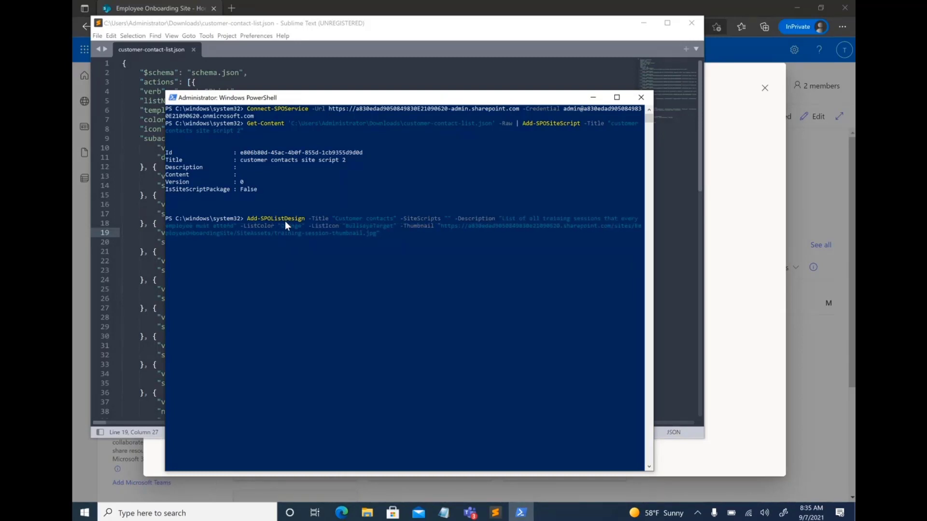
pyautogui.write('e806b80d-45ac-4b0f-855d-1cb9355d9d0d')
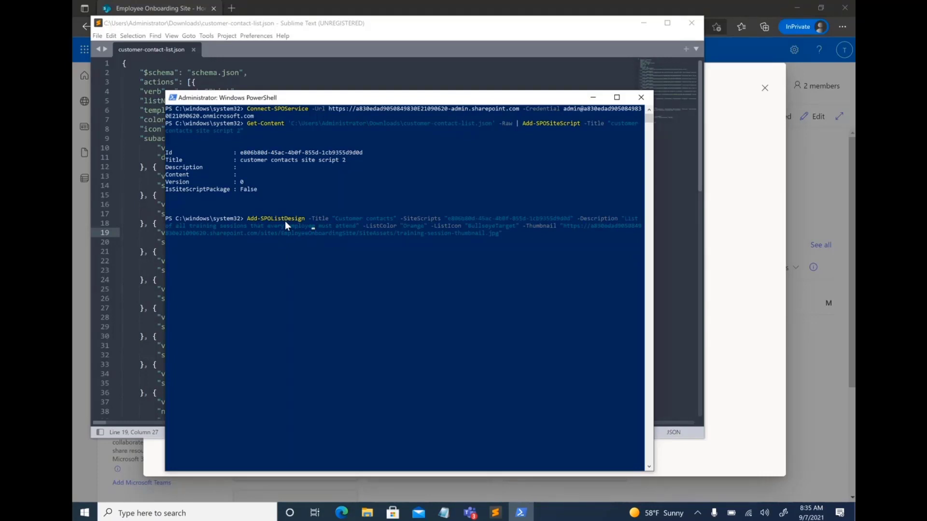
# - Replace the description with 'Track all of your coustomer contacts from this list'
pyautogui.press('Right')
pyautogui.press('Right')
pyautogui.press('Right')
pyautogui.press('Right')
pyautogui.press('Right')
pyautogui.press('Right')
pyautogui.press('Right')
pyautogui.press('Right')
pyautogui.press('Right')
pyautogui.press('Right')
pyautogui.press('Right')
pyautogui.press('Right')
pyautogui.press('Right')
pyautogui.press('BackSpace')
pyautogui.press('BackSpace')
pyautogui.press('BackSpace')
pyautogui.press('BackSpace')
pyautogui.press('BackSpace')
pyautogui.press('BackSpace')
pyautogui.press('BackSpace')
pyautogui.press('BackSpace')
pyautogui.press('BackSpace')
pyautogui.press('BackSpace')
pyautogui.press('BackSpace')
pyautogui.press('BackSpace')
pyautogui.press('BackSpace')
pyautogui.press('BackSpace')
pyautogui.press('BackSpace')
pyautogui.press('BackSpace')
pyautogui.press('BackSpace')
pyautogui.press('BackSpace')
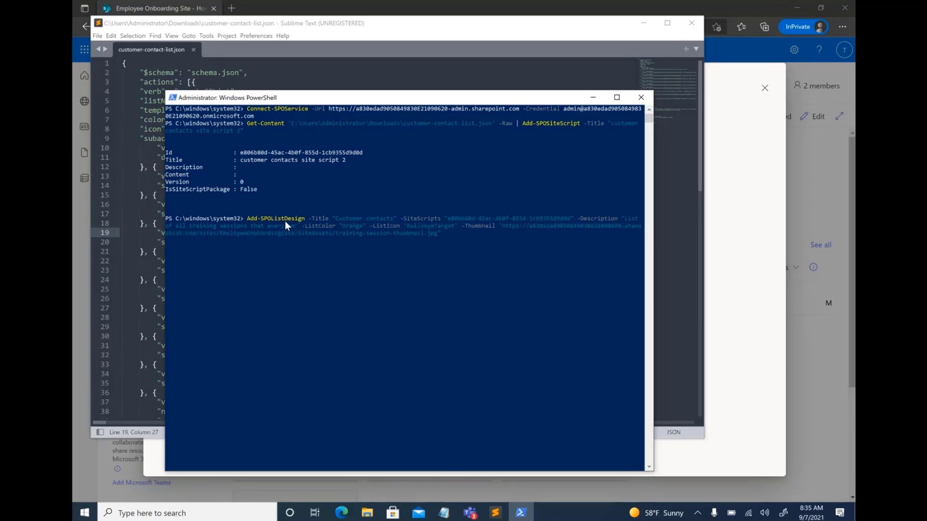
pyautogui.press('BackSpace')
pyautogui.press('BackSpace')
pyautogui.press('BackSpace')
pyautogui.press('BackSpace')
pyautogui.press('BackSpace')
pyautogui.press('BackSpace')
pyautogui.press('BackSpace')
pyautogui.press('BackSpace')
pyautogui.press('BackSpace')
pyautogui.press('BackSpace')
pyautogui.press('BackSpace')
pyautogui.press('BackSpace')
pyautogui.press('BackSpace')
pyautogui.press('BackSpace')
pyautogui.press('BackSpace')
pyautogui.press('BackSpace')
pyautogui.press('BackSpace')
pyautogui.press('BackSpace')
pyautogui.press('BackSpace')
pyautogui.press('BackSpace')
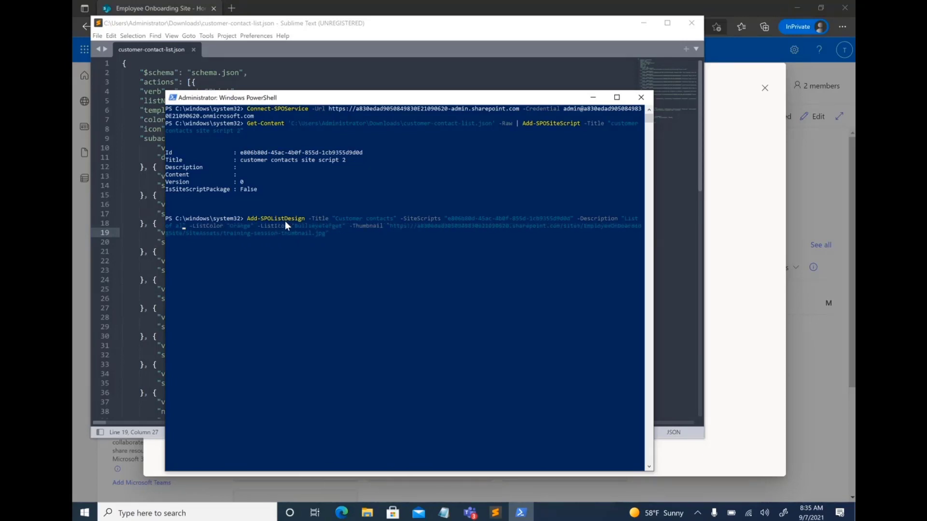
pyautogui.press('BackSpace')
pyautogui.press('BackSpace')
pyautogui.press('BackSpace')
pyautogui.press('BackSpace')
pyautogui.press('BackSpace')
pyautogui.press('BackSpace')
pyautogui.press('BackSpace')
pyautogui.press('BackSpace')
pyautogui.press('BackSpace')
pyautogui.press('BackSpace')
pyautogui.write('Tr')
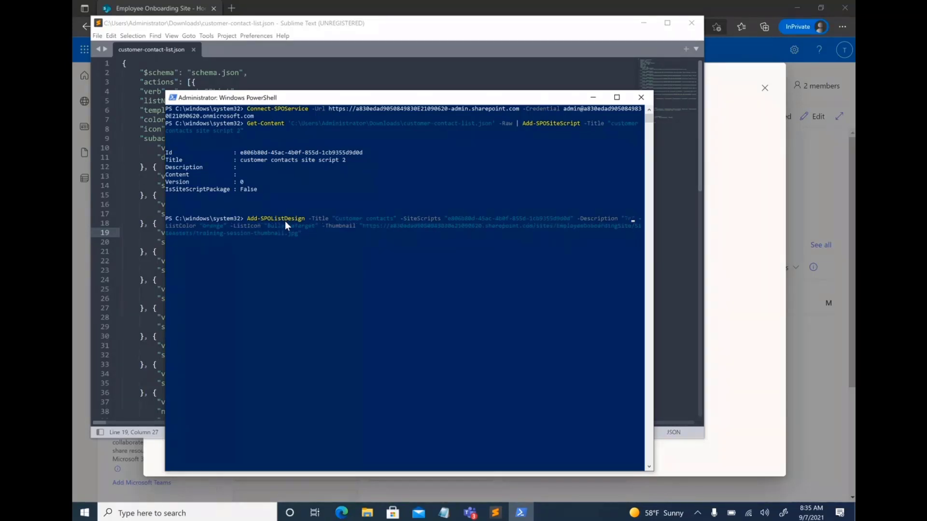
pyautogui.write('ack all of your cou')
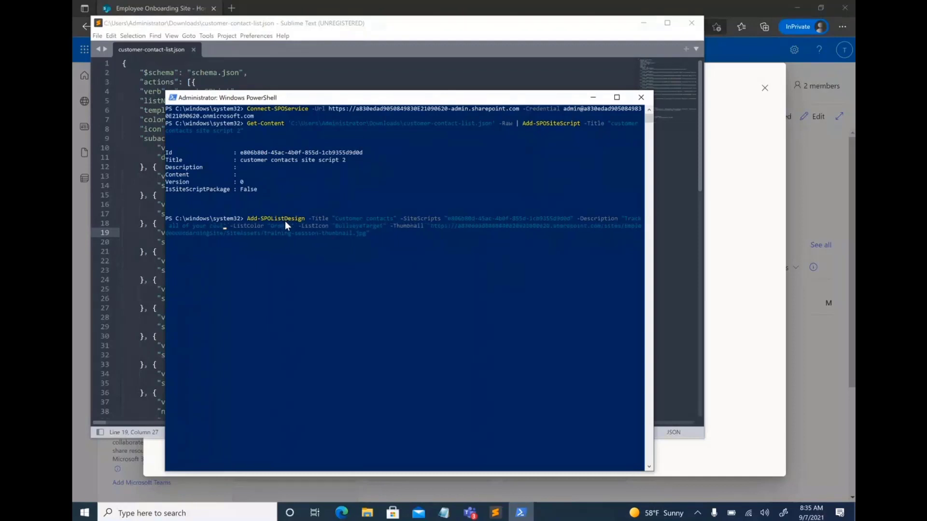
pyautogui.write('stomer contacts fro')
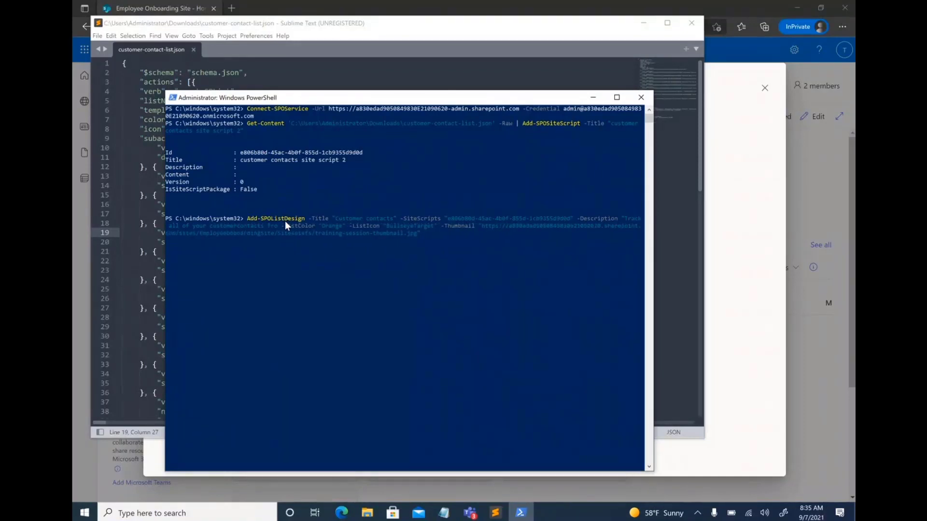
pyautogui.write('m th')
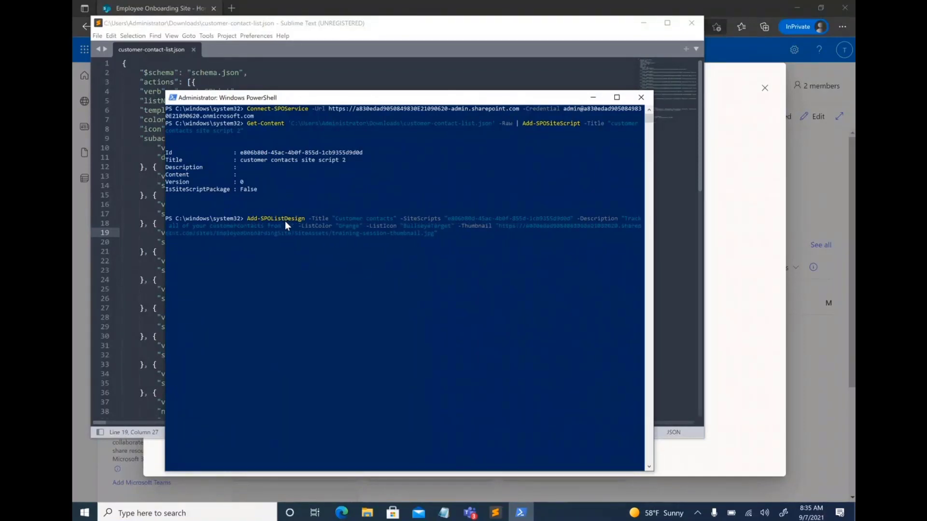
pyautogui.write('is list')
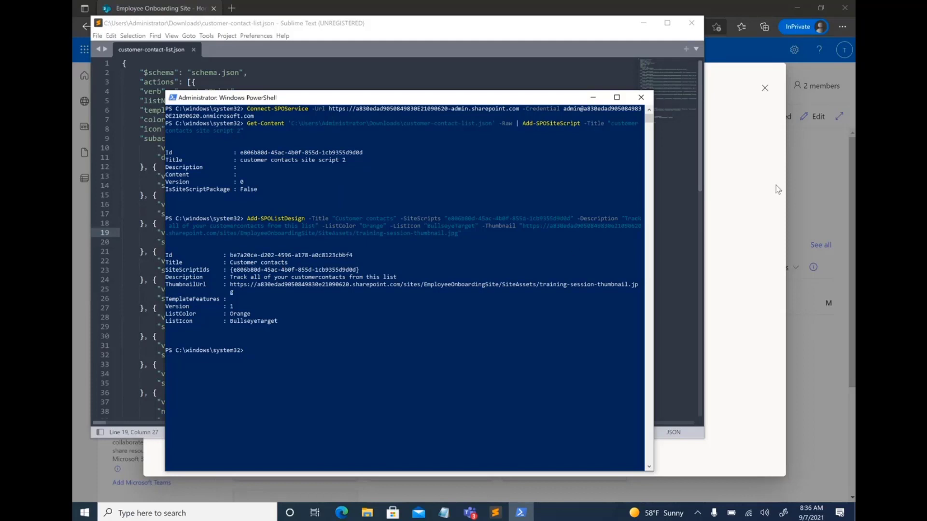
# - Back in SharePoint, restart New > List and preview the Customer contacts organization template
pyautogui.click(801, 173)
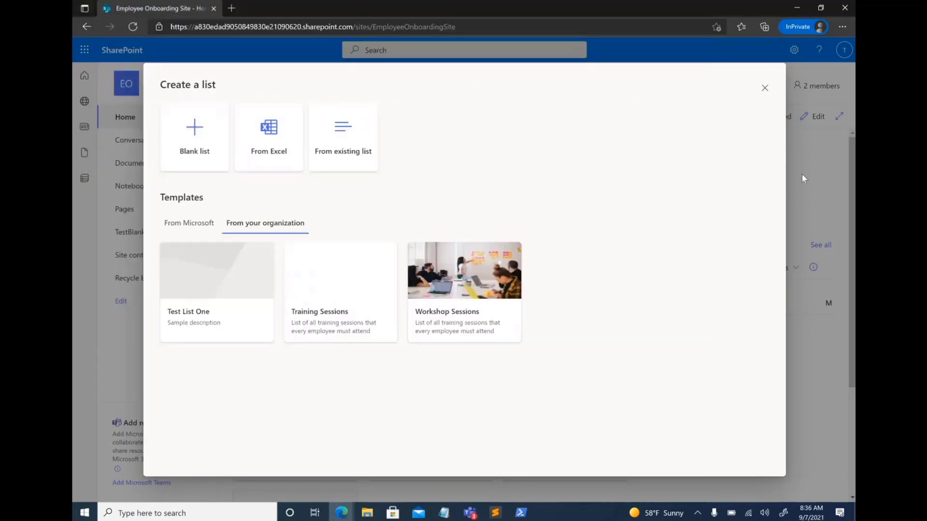
pyautogui.click(764, 89)
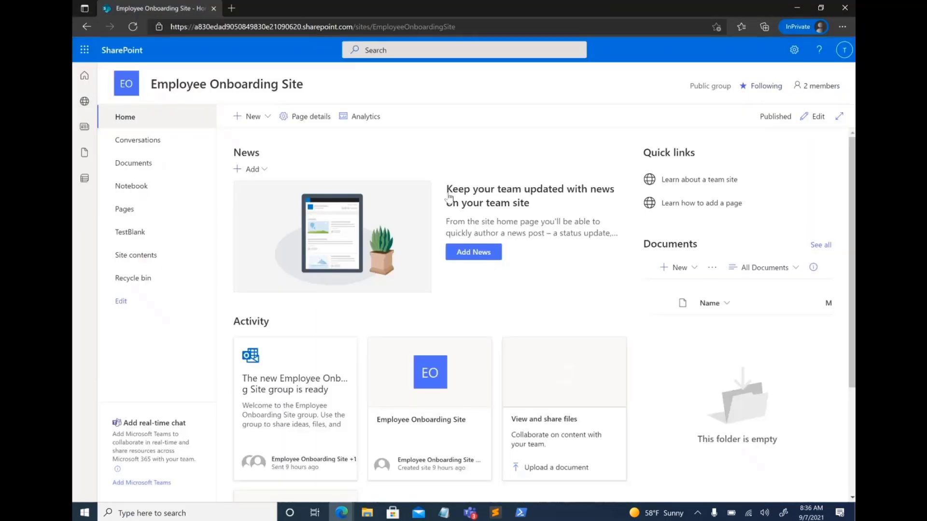
pyautogui.click(259, 117)
pyautogui.click(252, 135)
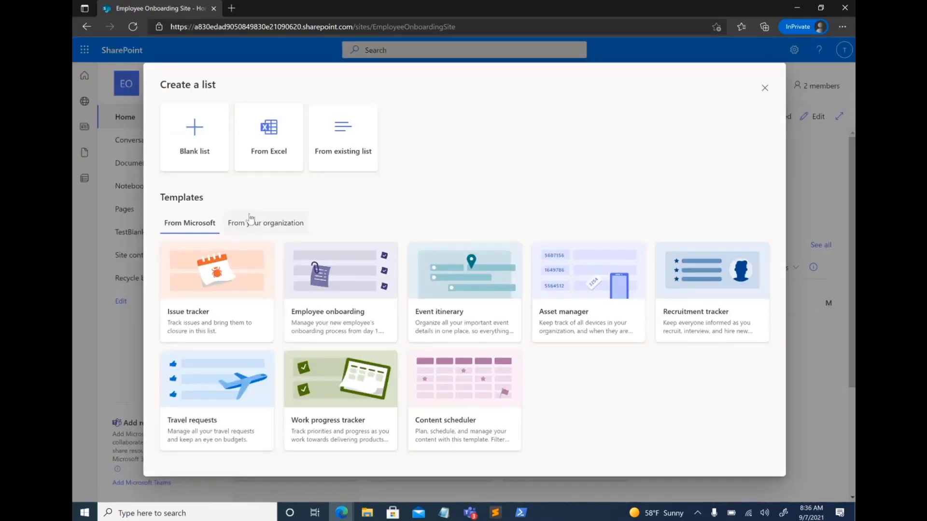
pyautogui.click(250, 218)
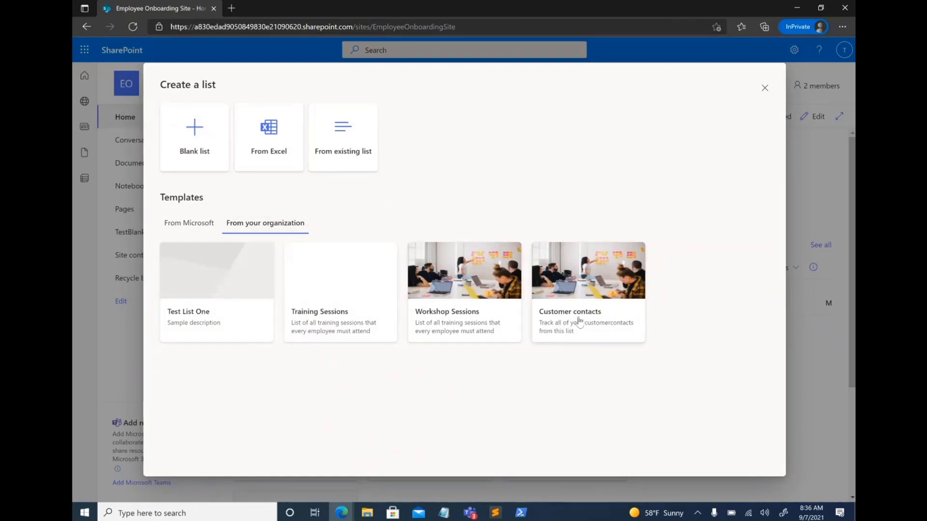
pyautogui.click(611, 333)
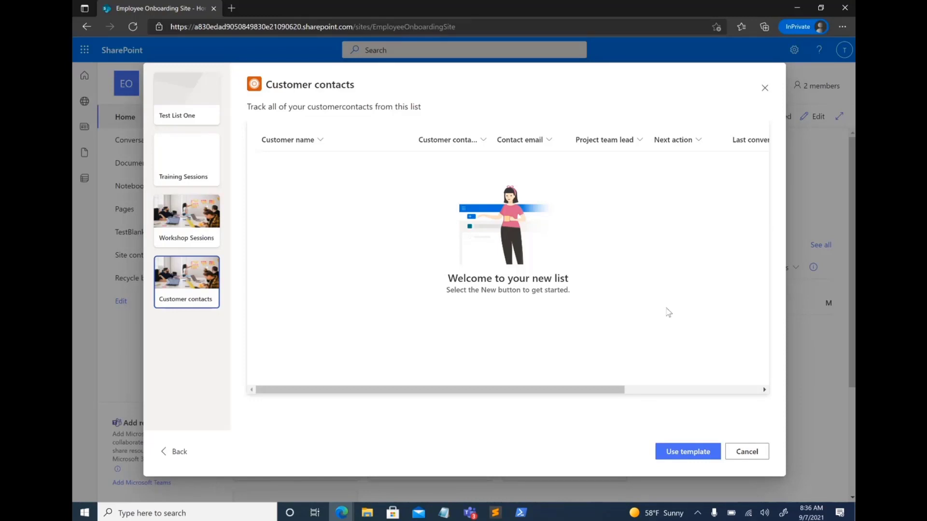
# - Apply the Customer contacts template and create the list as 'Customer contacts - test'
pyautogui.click(689, 450)
pyautogui.write('- test')
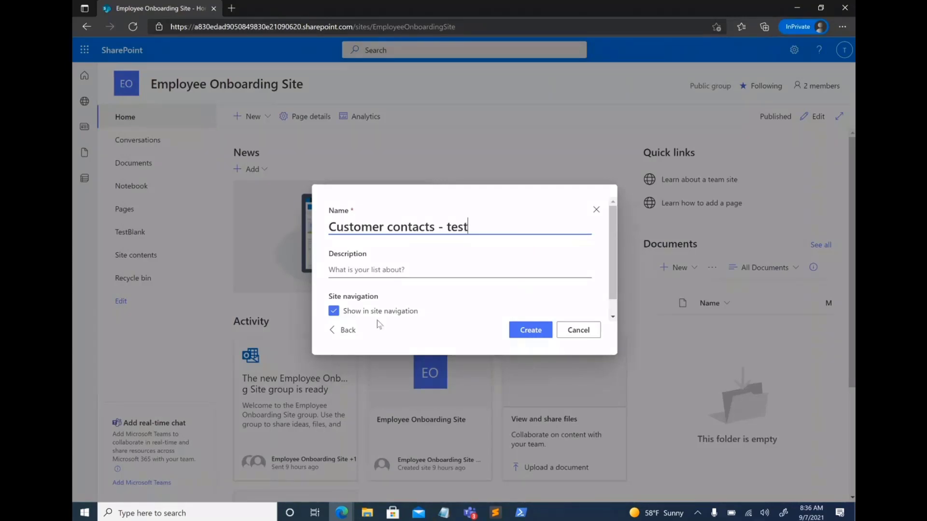
pyautogui.click(522, 331)
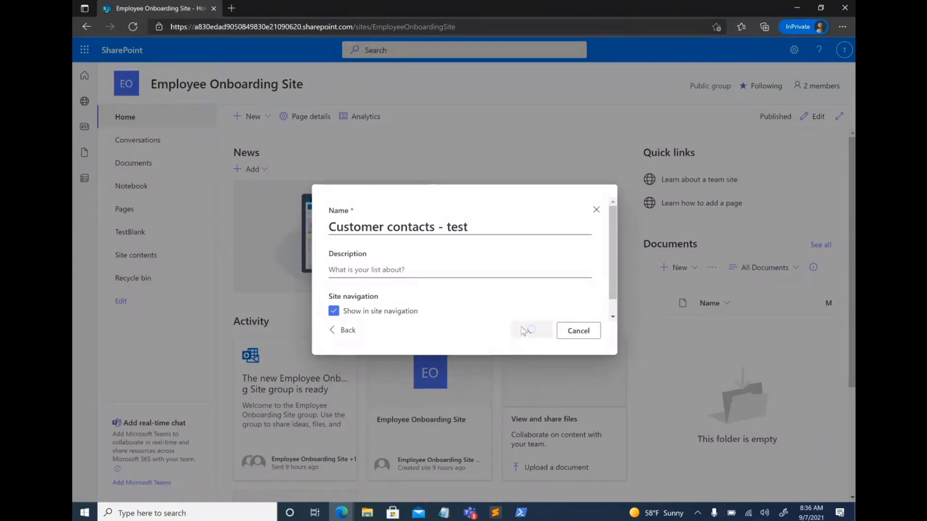